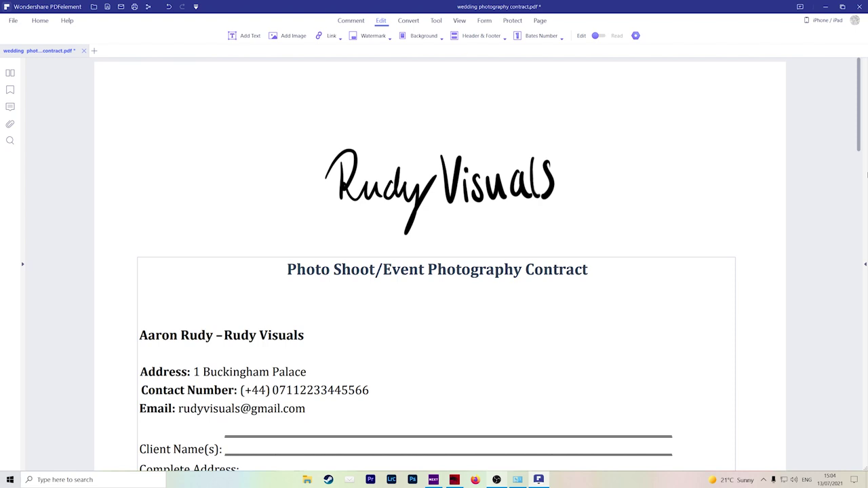
Scroll down to the blank Client Full Name, Date and Client Signature(s) lines on page 2
scroll(858, 108, down, 1)
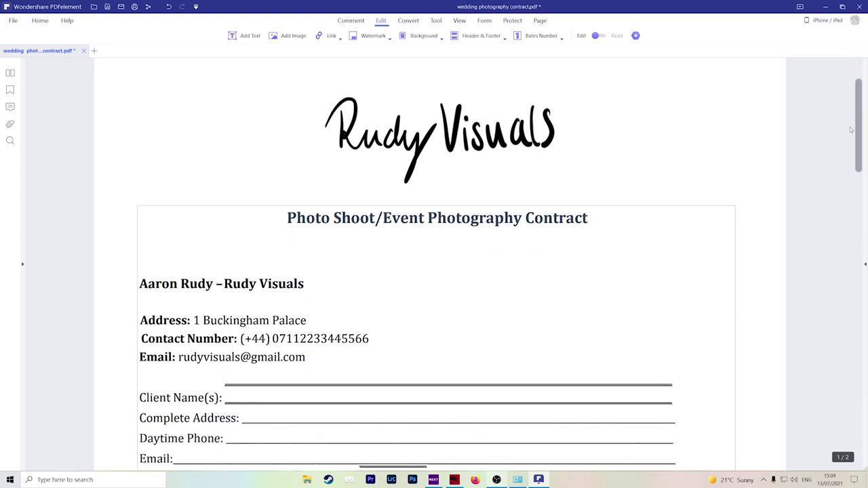
scroll(858, 109, up, 1)
drag(857, 109, 866, 448)
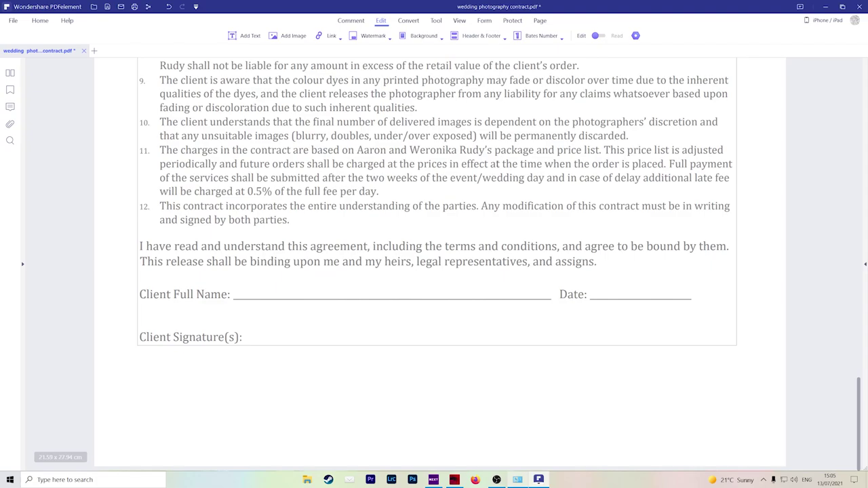
click(512, 20)
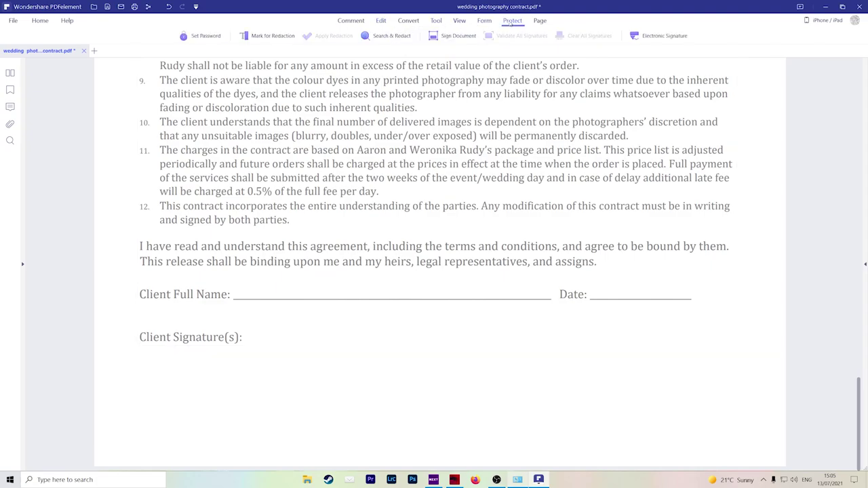
Certificate-sign the Client Signature(s) field and save it as wedding photography contract_Signed
click(458, 36)
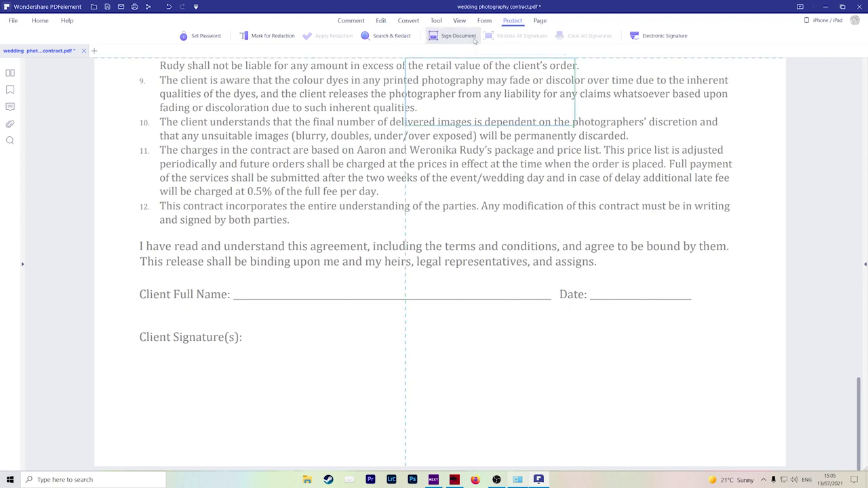
drag(260, 325, 518, 362)
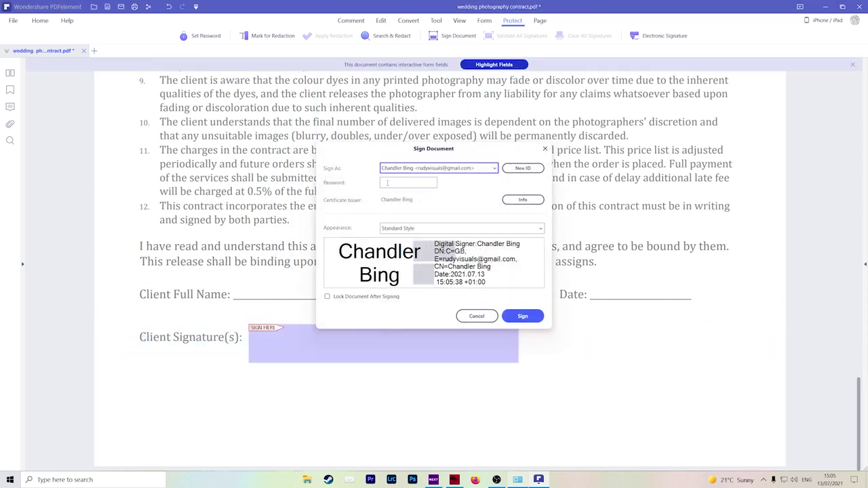
click(415, 181)
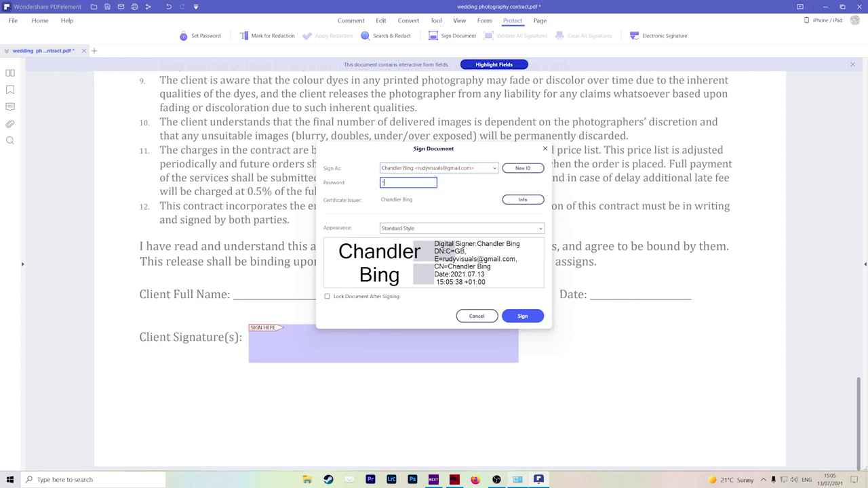
text(*********)
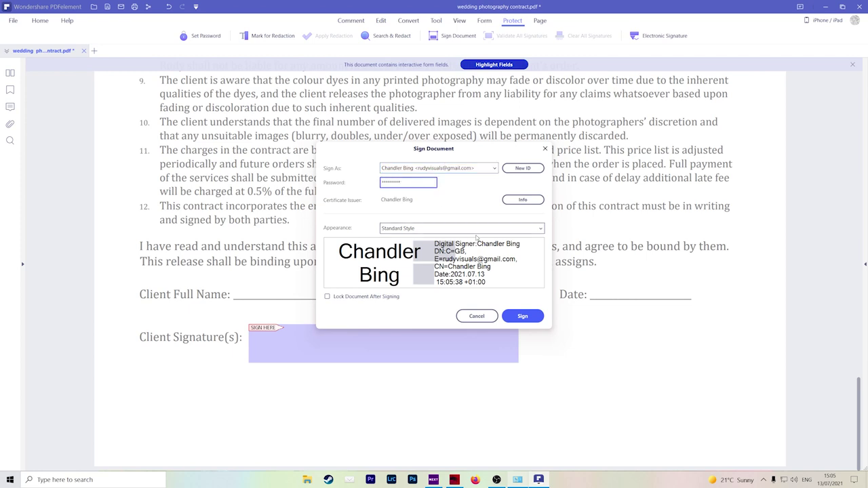
click(532, 318)
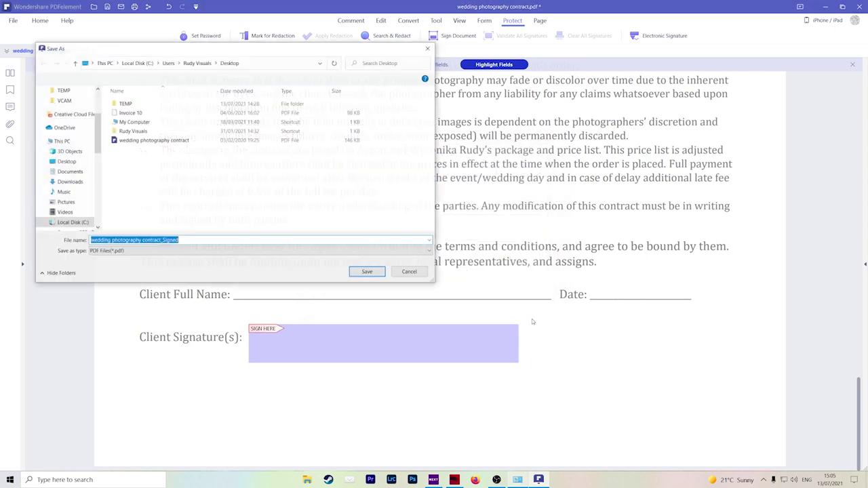
click(367, 271)
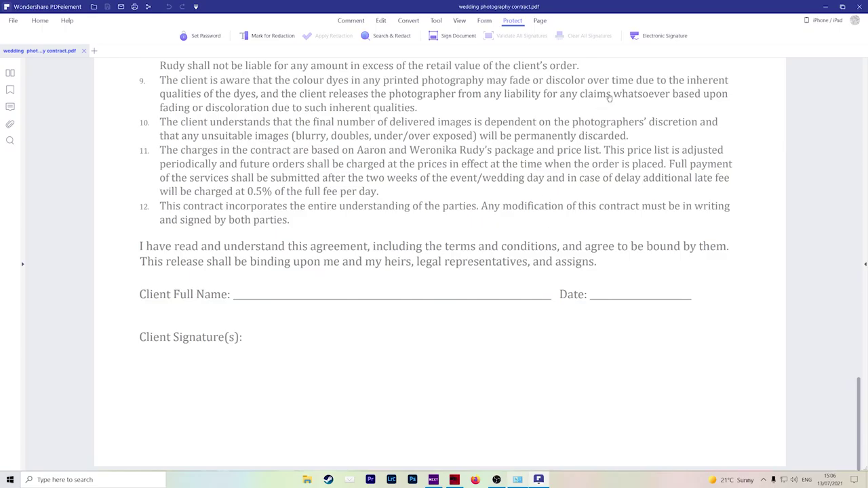
click(657, 37)
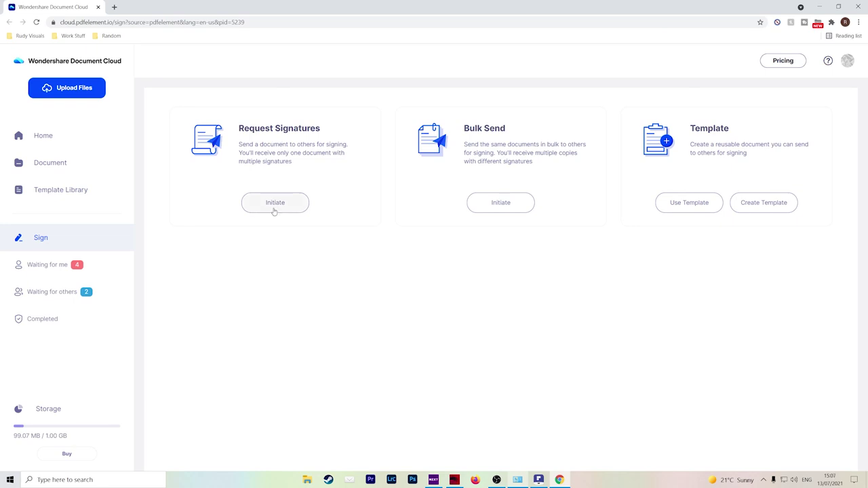
Review the Waiting for others and Waiting for me lists in Document Cloud
click(51, 297)
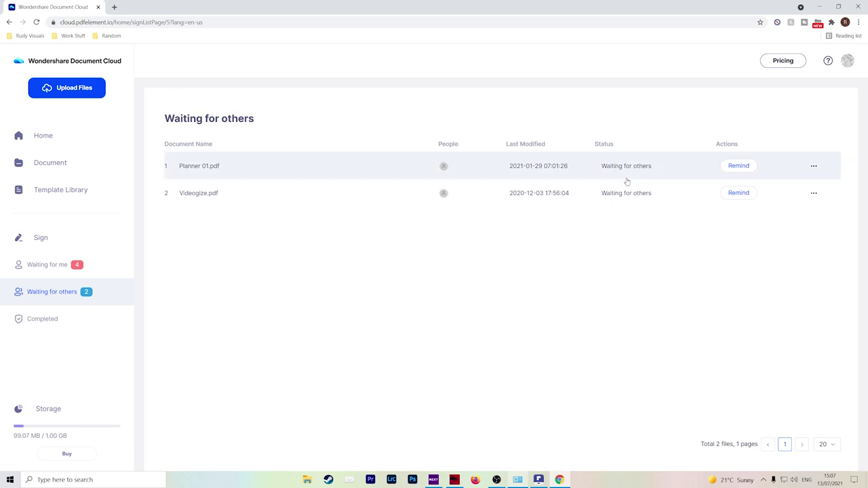
click(61, 270)
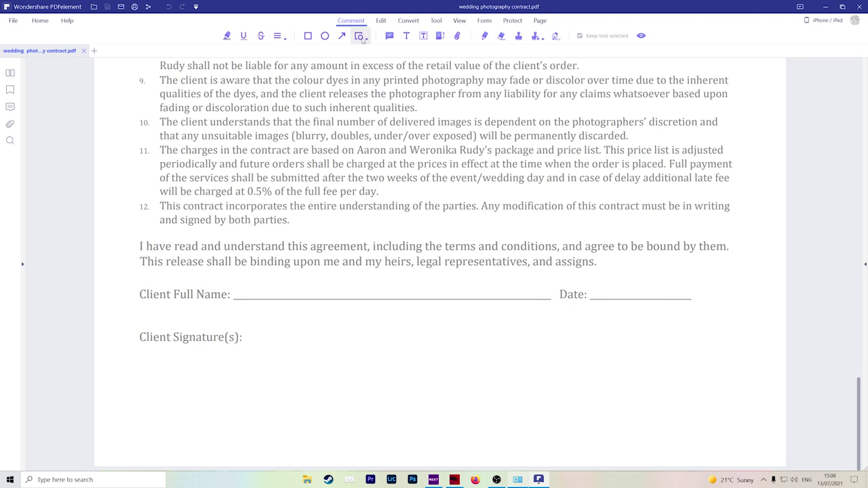
Create a new typed signature with the photographer's name
click(554, 37)
click(573, 58)
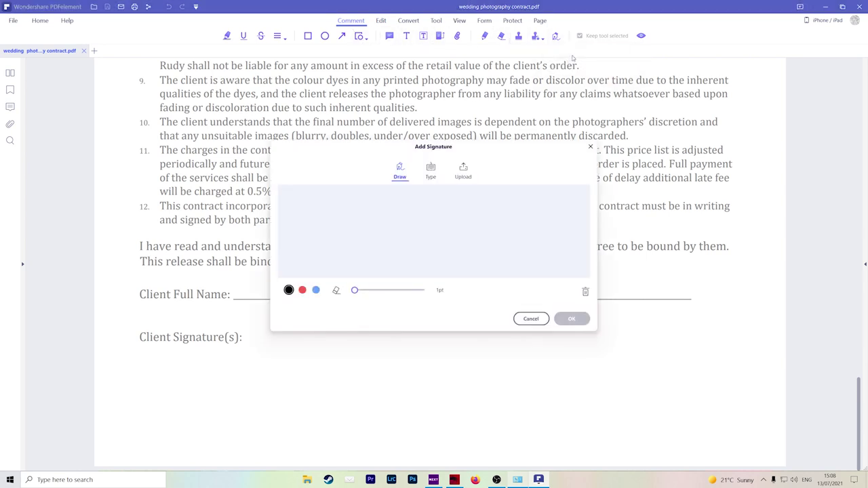
mouse_move(333, 237)
mouse_down()
mouse_move(397, 244)
mouse_move(431, 228)
mouse_move(490, 250)
mouse_move(333, 258)
mouse_move(538, 275)
mouse_up()
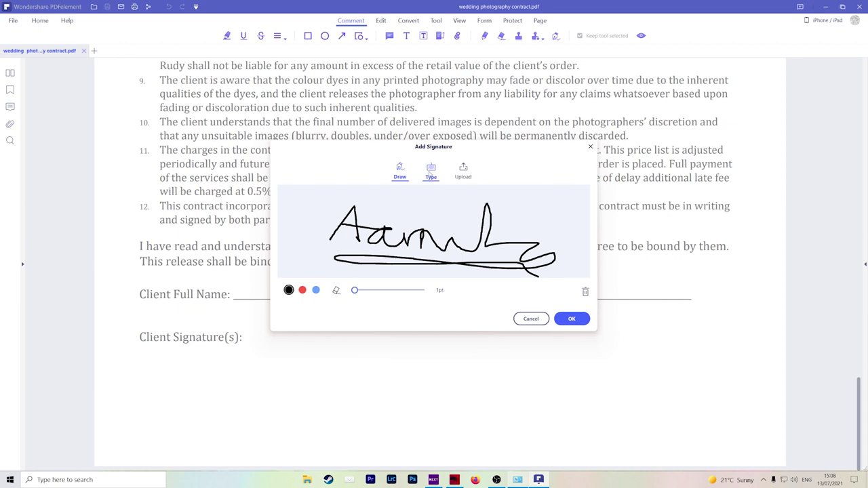
click(431, 172)
text(Ao)
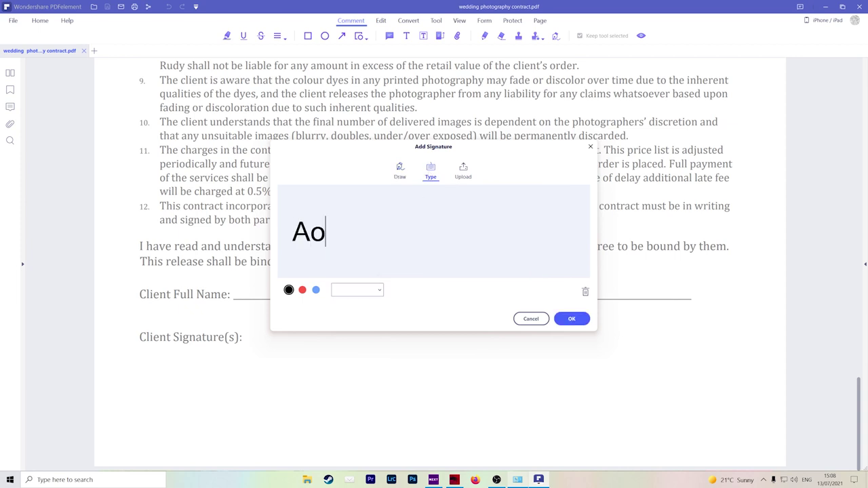
key(BackSpace)
text(aron Rudy)
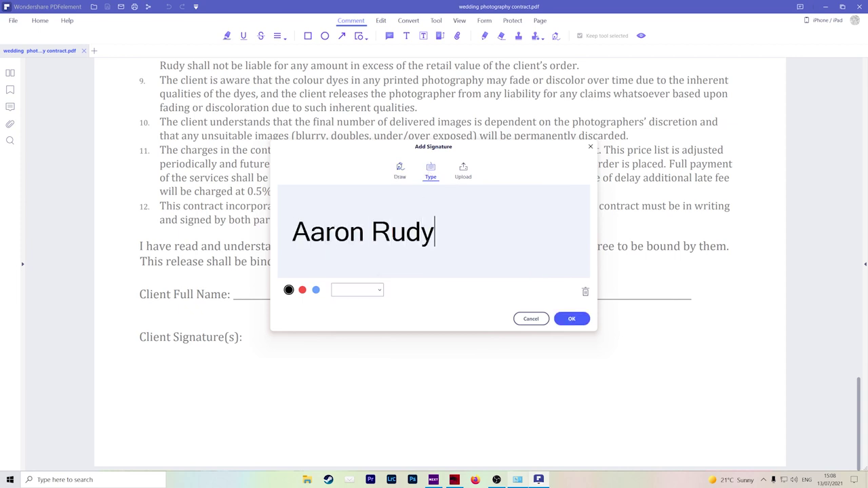
Style the signature blue in Segoe Script and place it on the Client Signature(s) line
drag(434, 250, 278, 247)
click(302, 290)
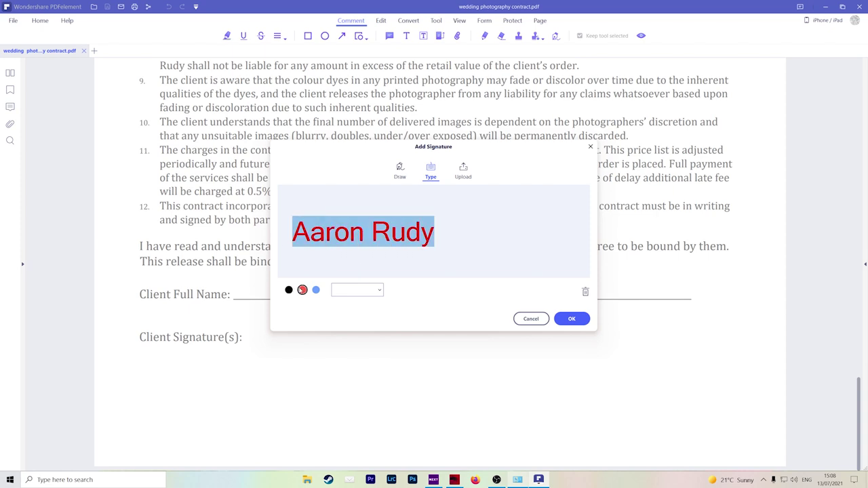
click(316, 290)
click(357, 290)
click(353, 311)
click(367, 295)
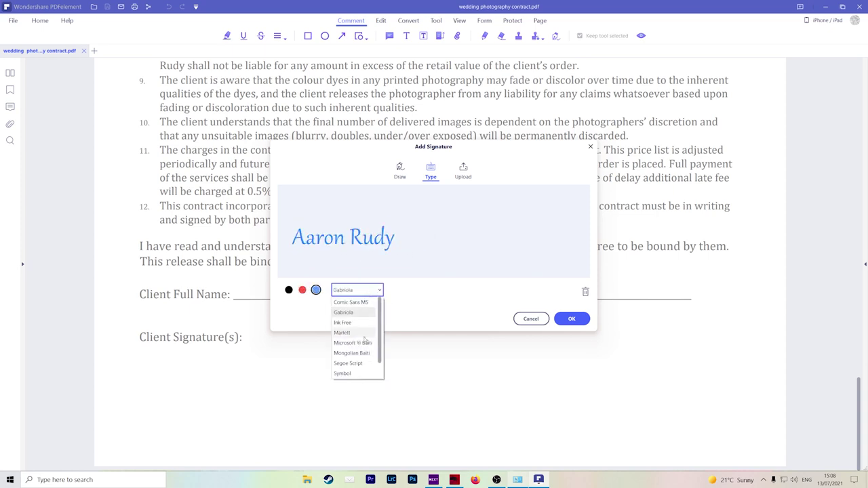
click(364, 343)
click(372, 295)
click(348, 343)
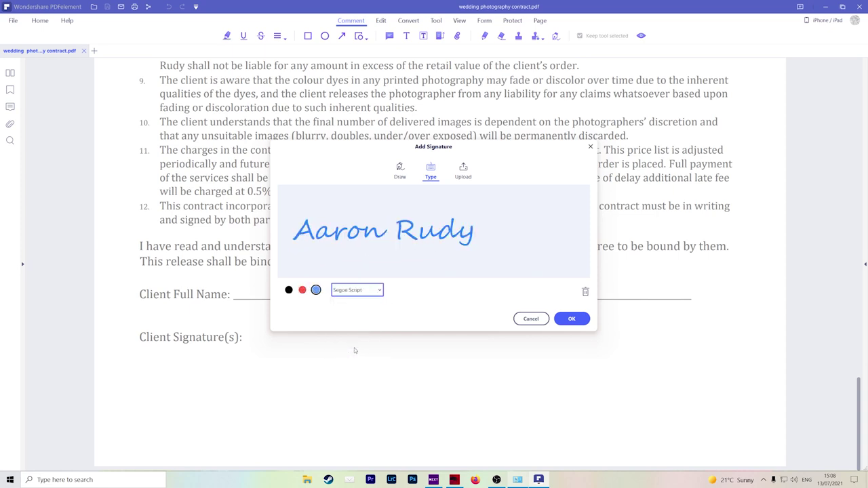
click(572, 319)
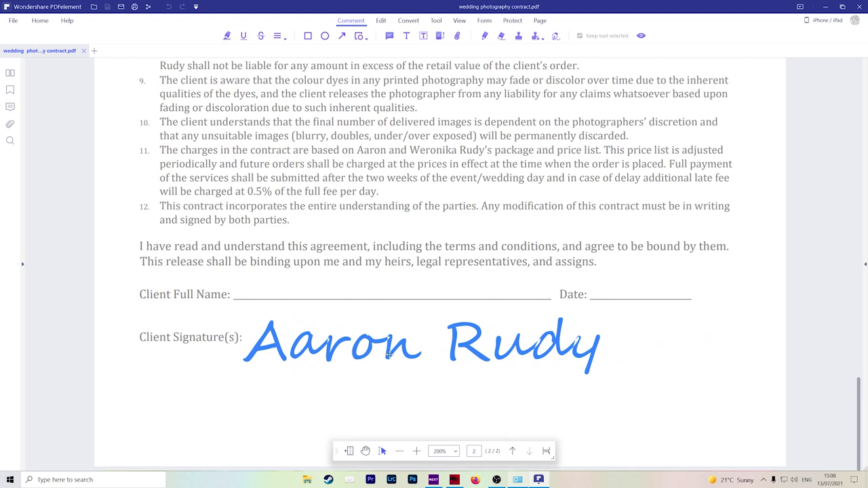
click(420, 326)
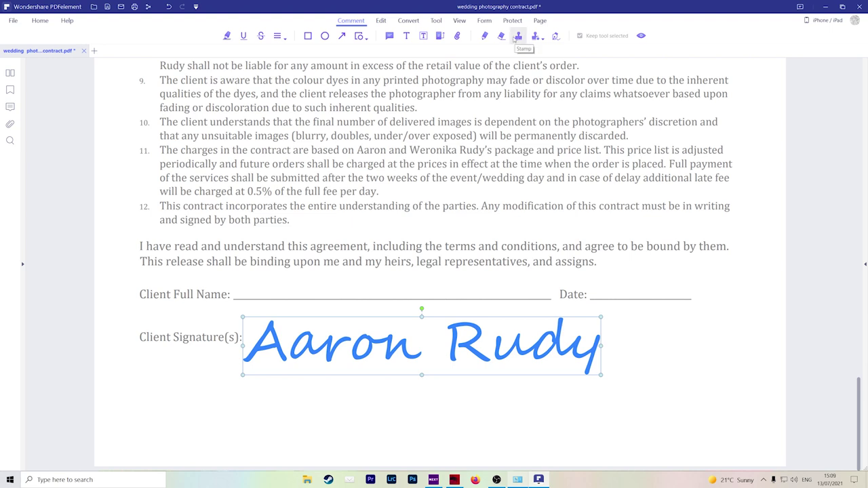
click(518, 38)
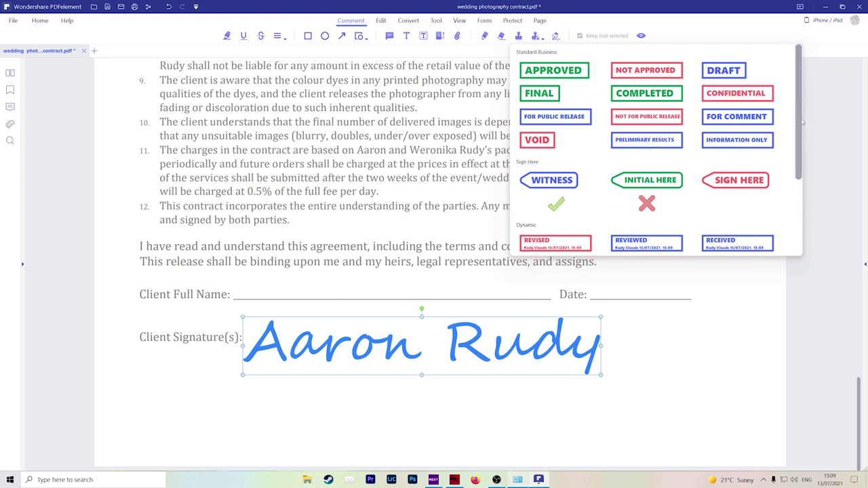
Place the round red APPROVED stamp dated 13/07/2021 on the contract's Date line
scroll(799, 123, down, 2)
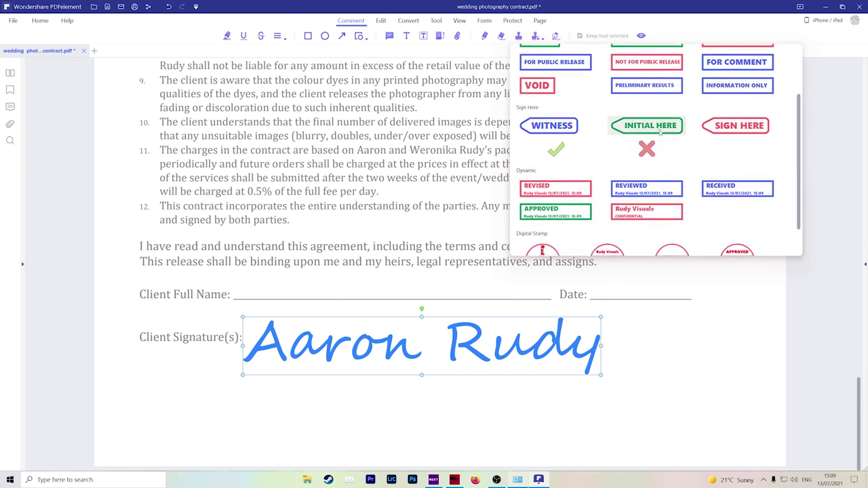
scroll(664, 139, down, 1)
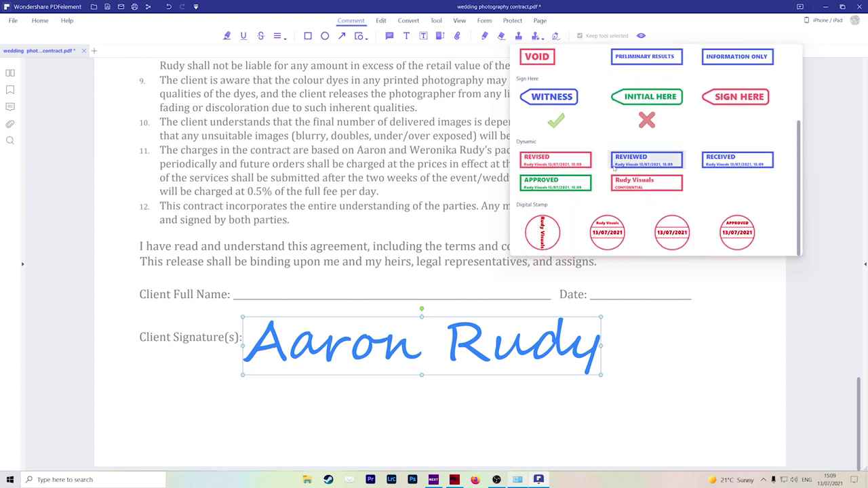
click(743, 246)
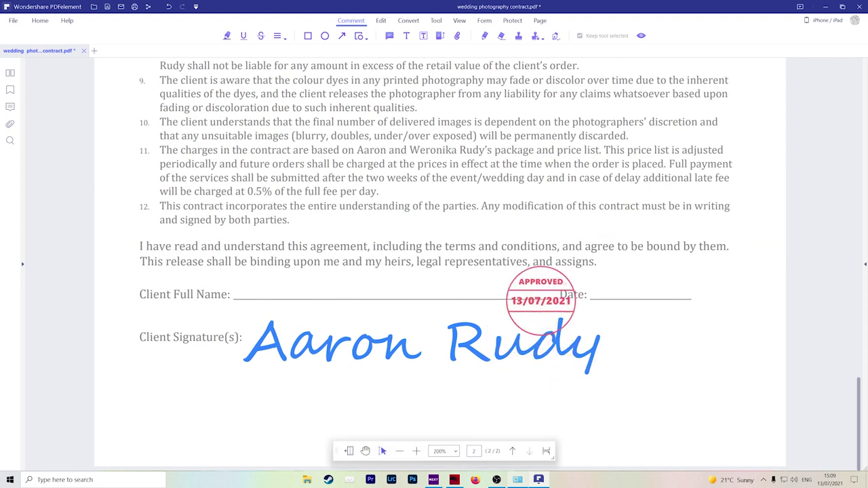
click(638, 290)
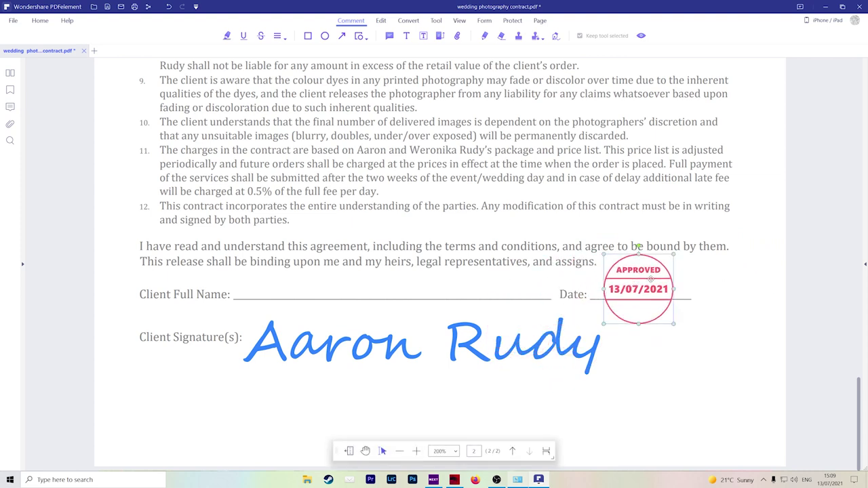